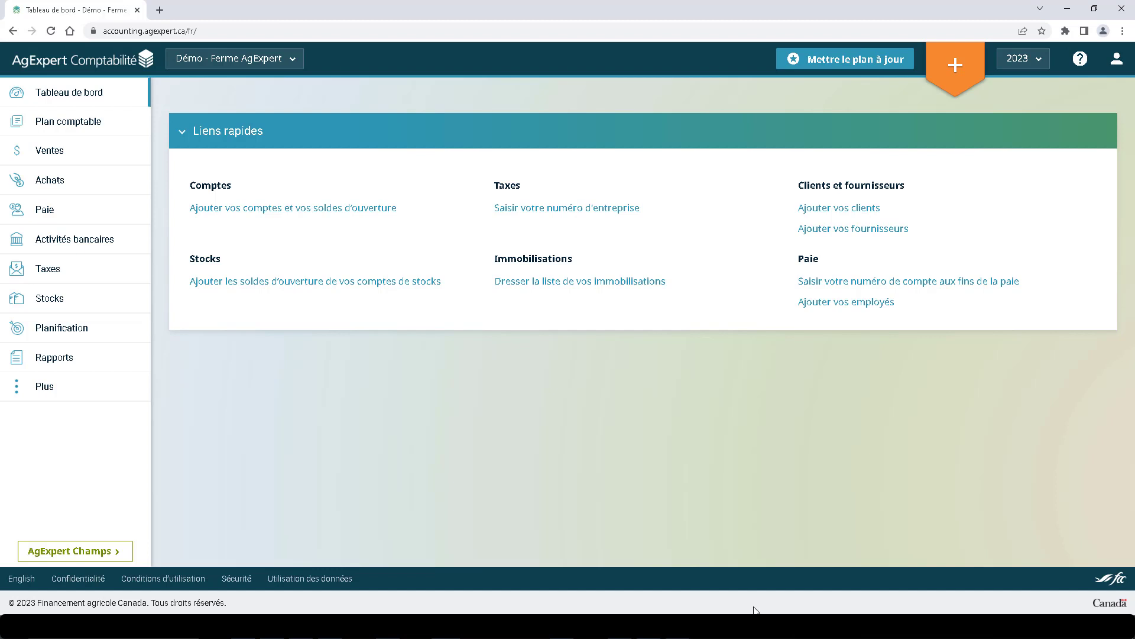
- Review the payroll and tax registration details in the business information (Information sur l'entreprise) and save them
click(1115, 65)
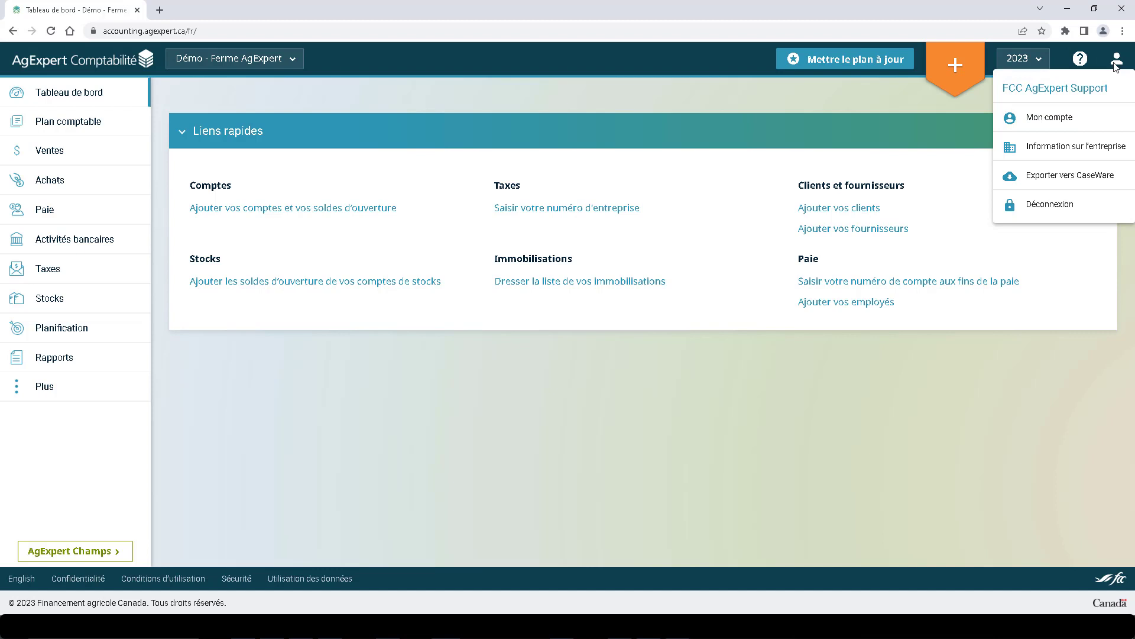
click(1070, 155)
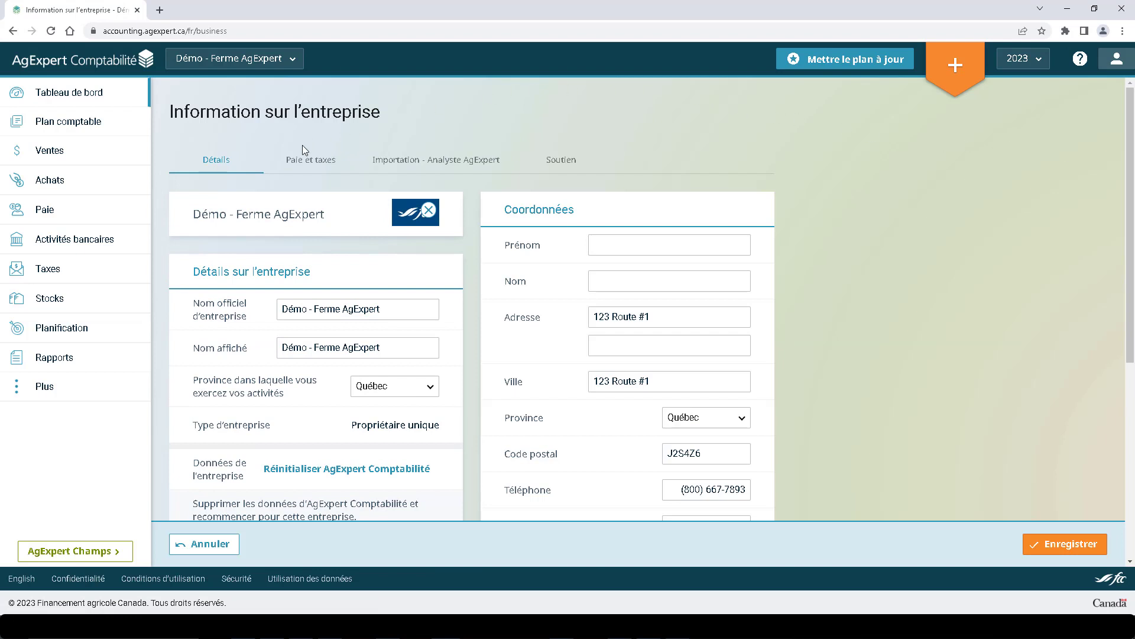
click(292, 161)
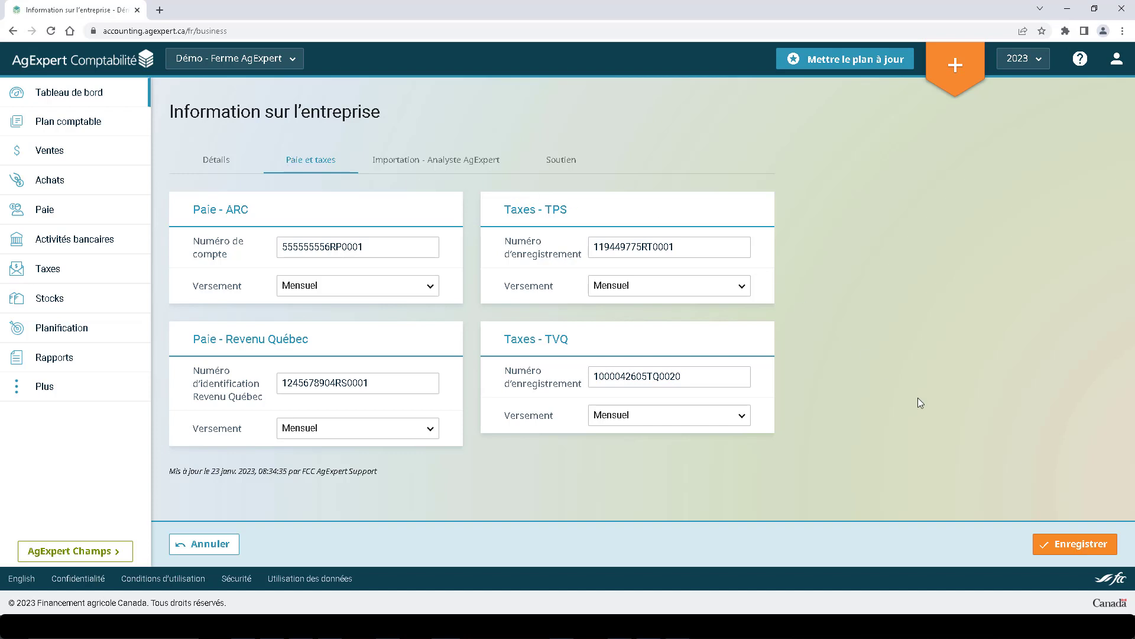
click(1047, 547)
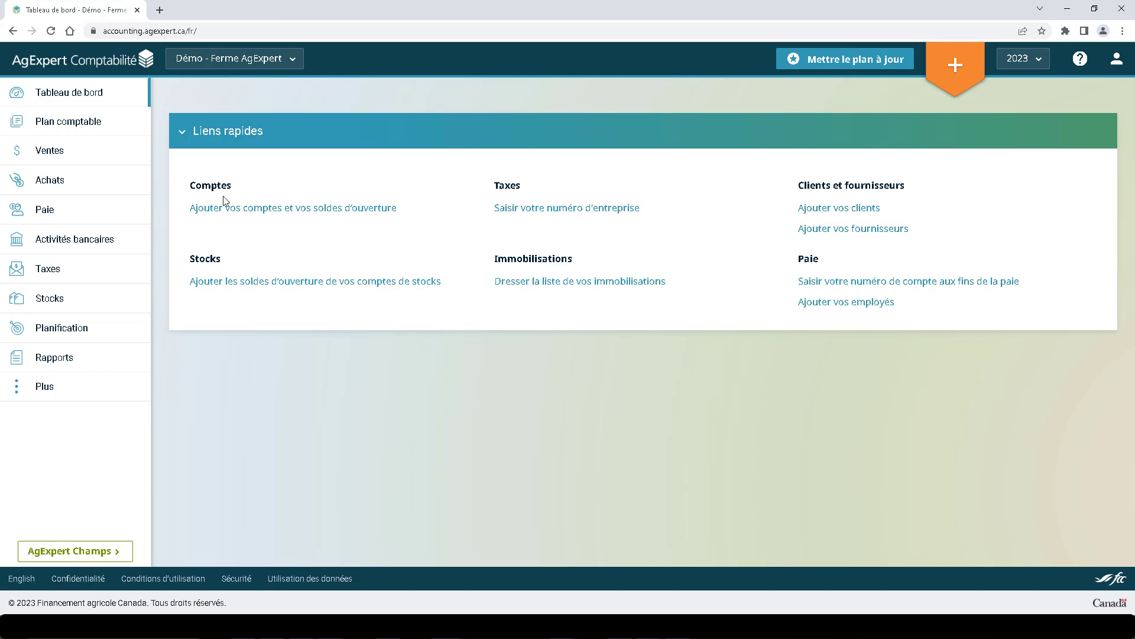
- In the Clients settings, try the statement templates and select the third, orange one
click(104, 152)
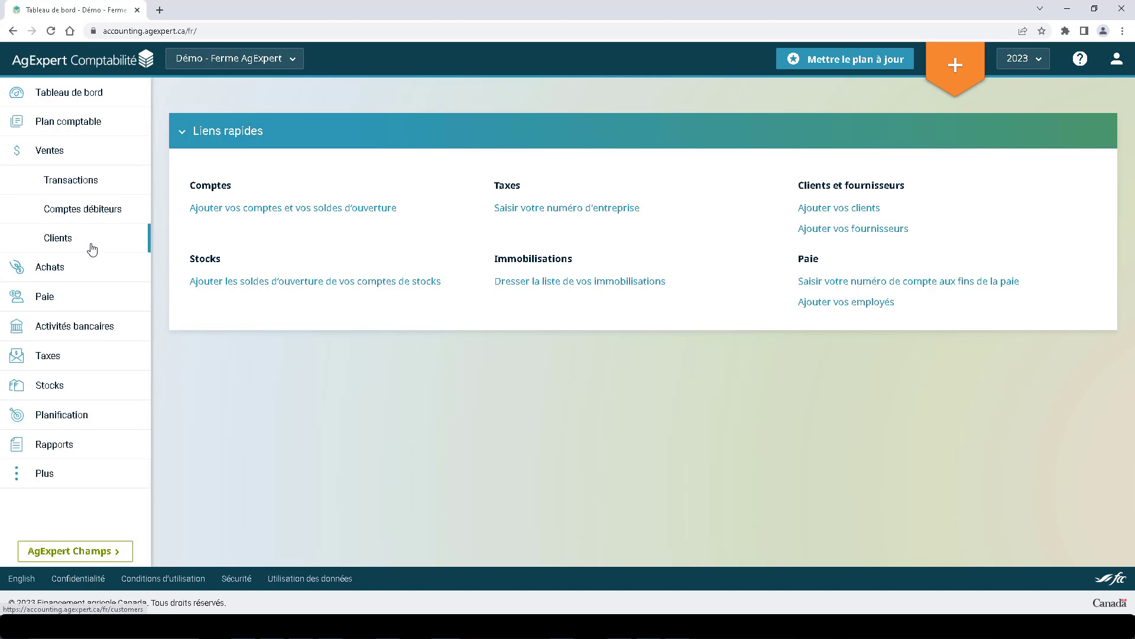
click(91, 248)
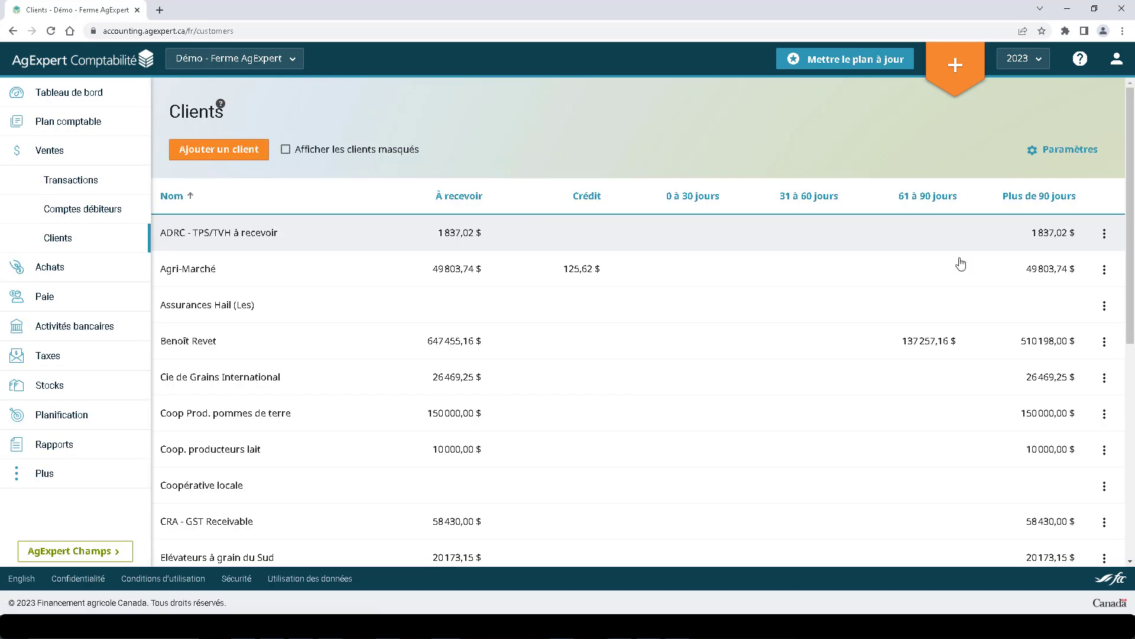
click(1069, 157)
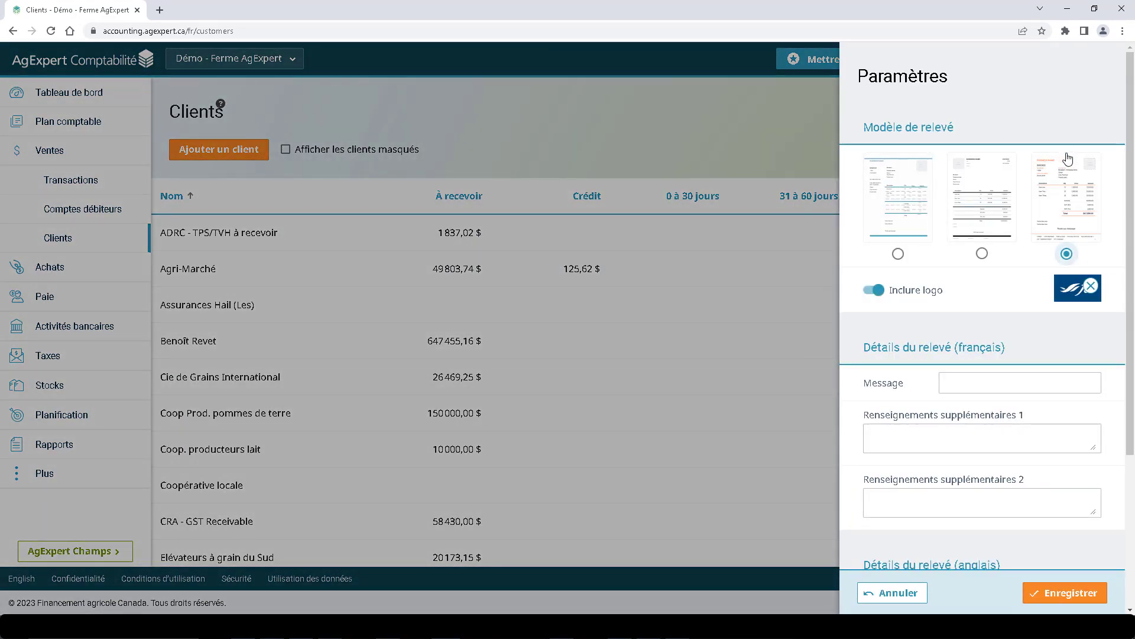
click(902, 237)
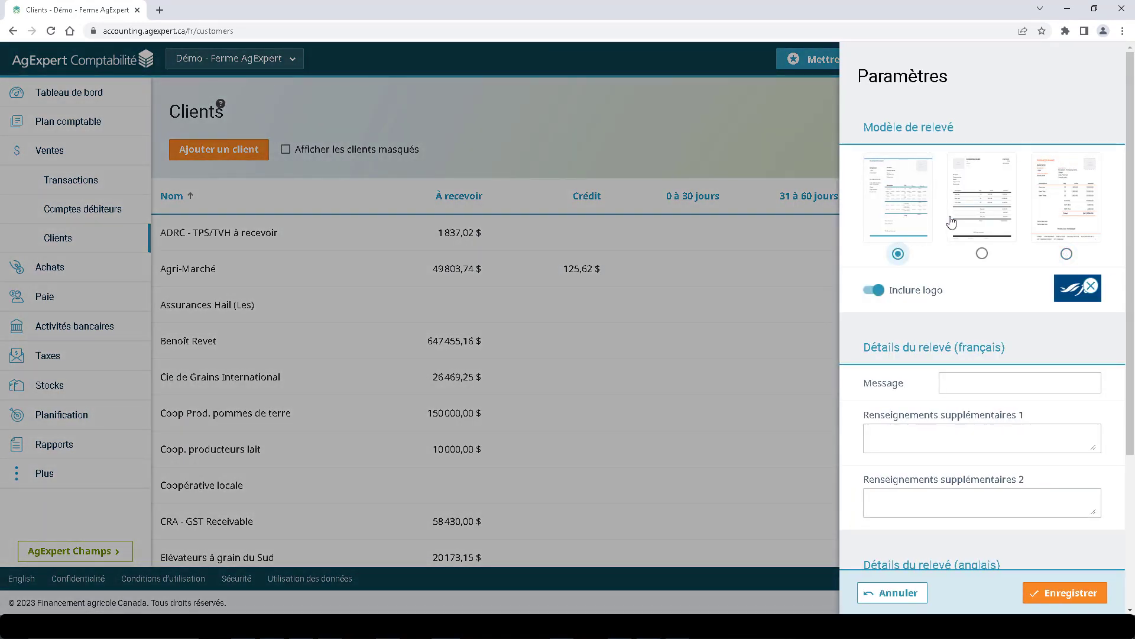
click(1014, 210)
click(1048, 230)
- Keep the logo included on statements, review the French and English statement details, and save the client settings
click(874, 290)
click(872, 294)
scroll(972, 384, down, 2)
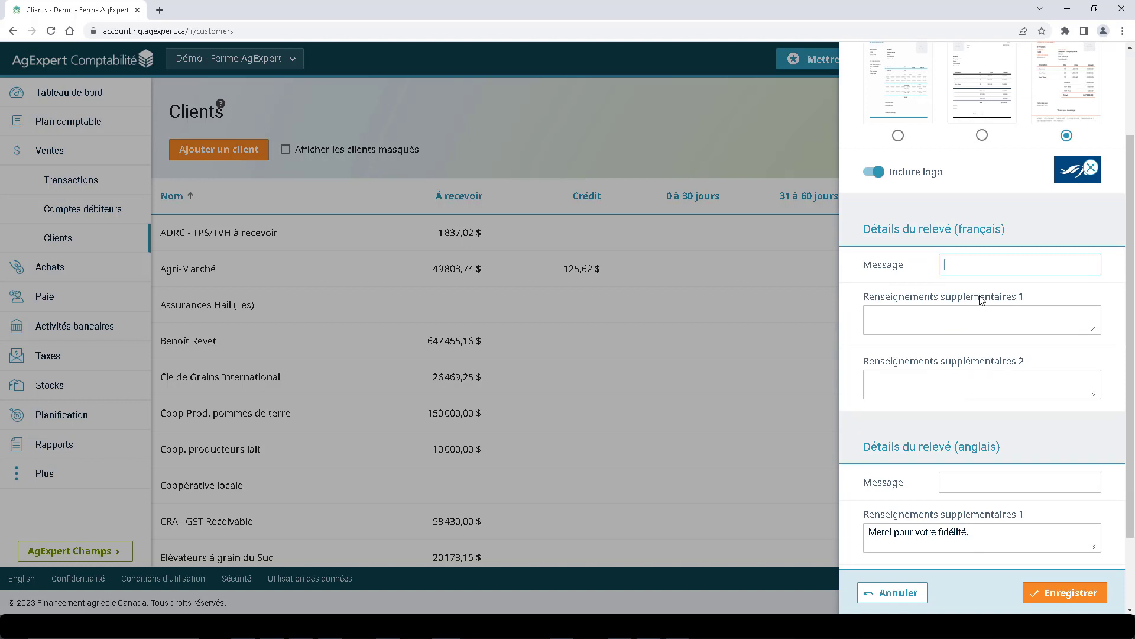
scroll(980, 303, down, 2)
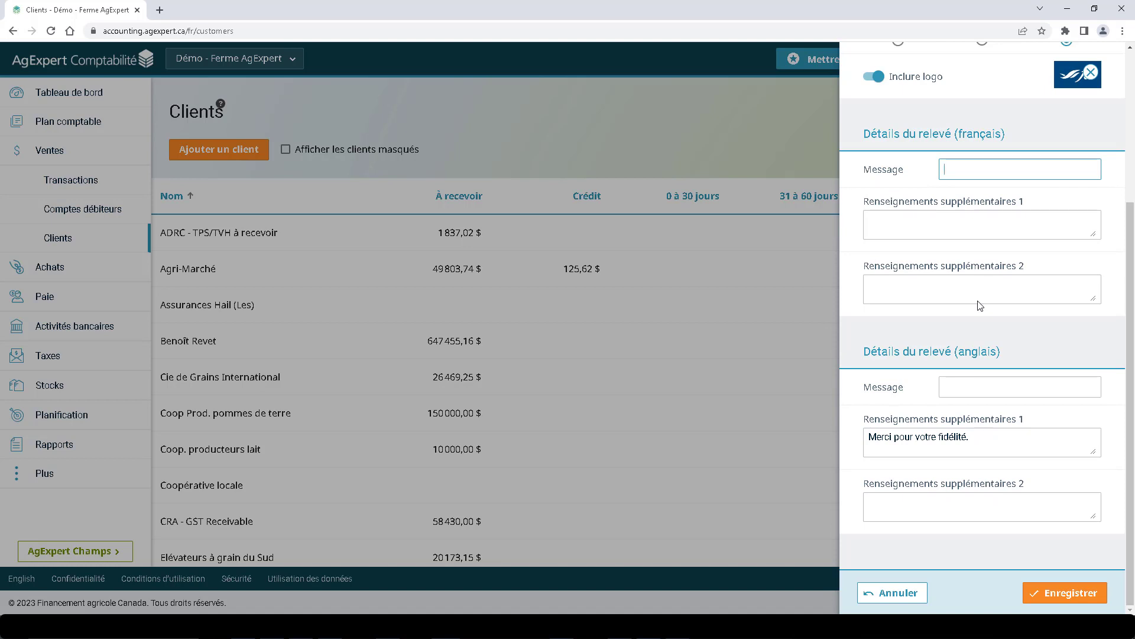
click(1064, 598)
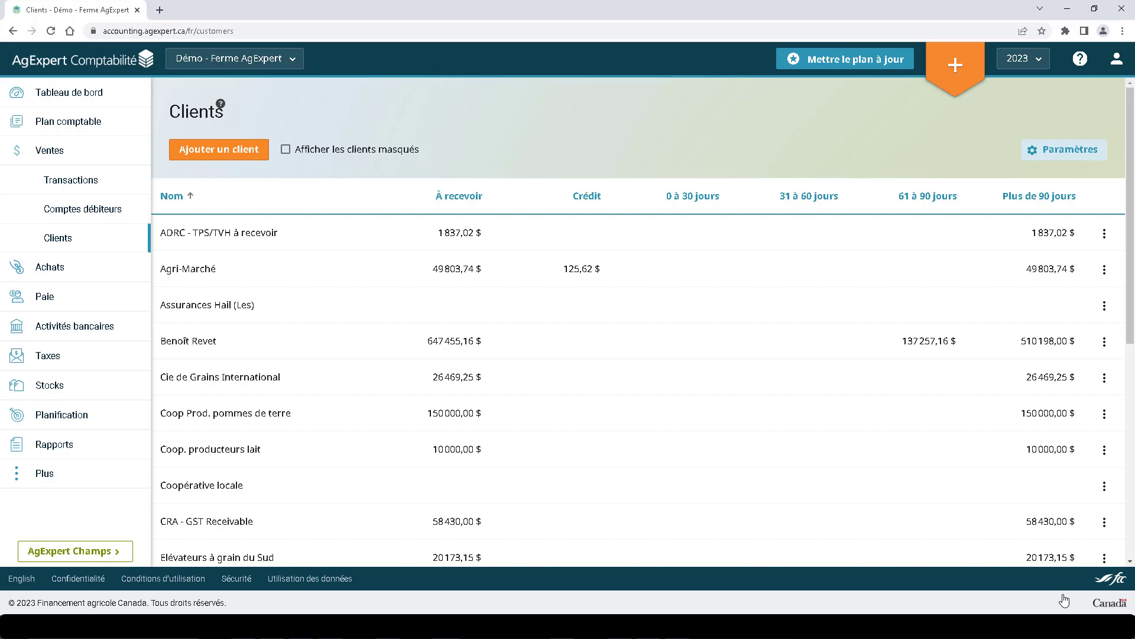
- Create a new Montant à recevoir sales transaction for the client Agri-Marché, dated 19/01/2023
click(102, 187)
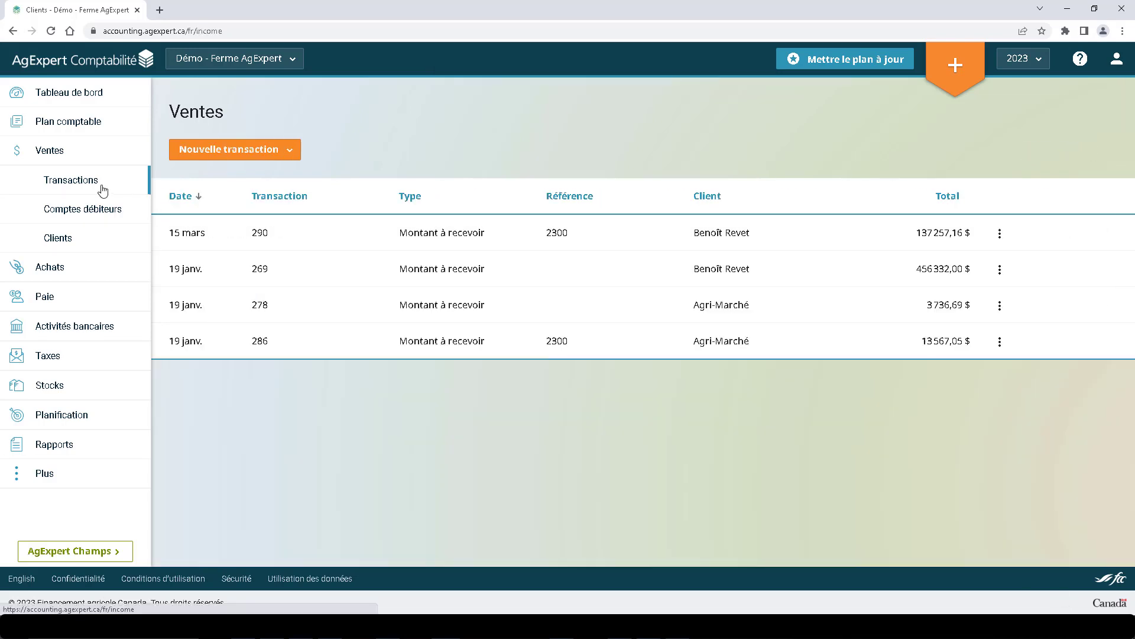
click(247, 154)
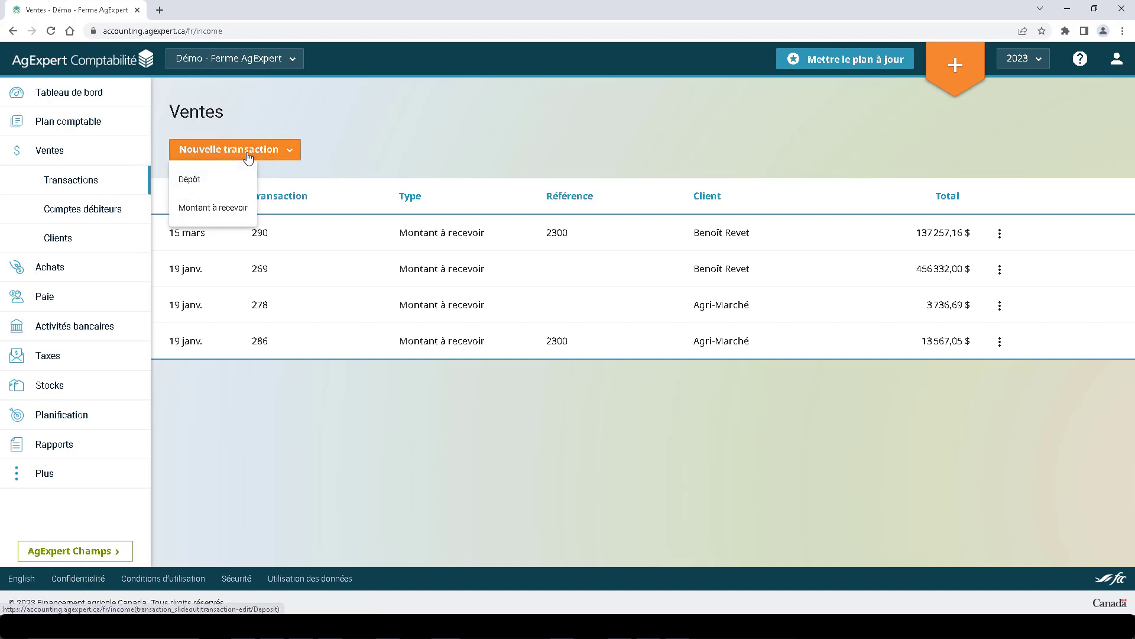
click(221, 209)
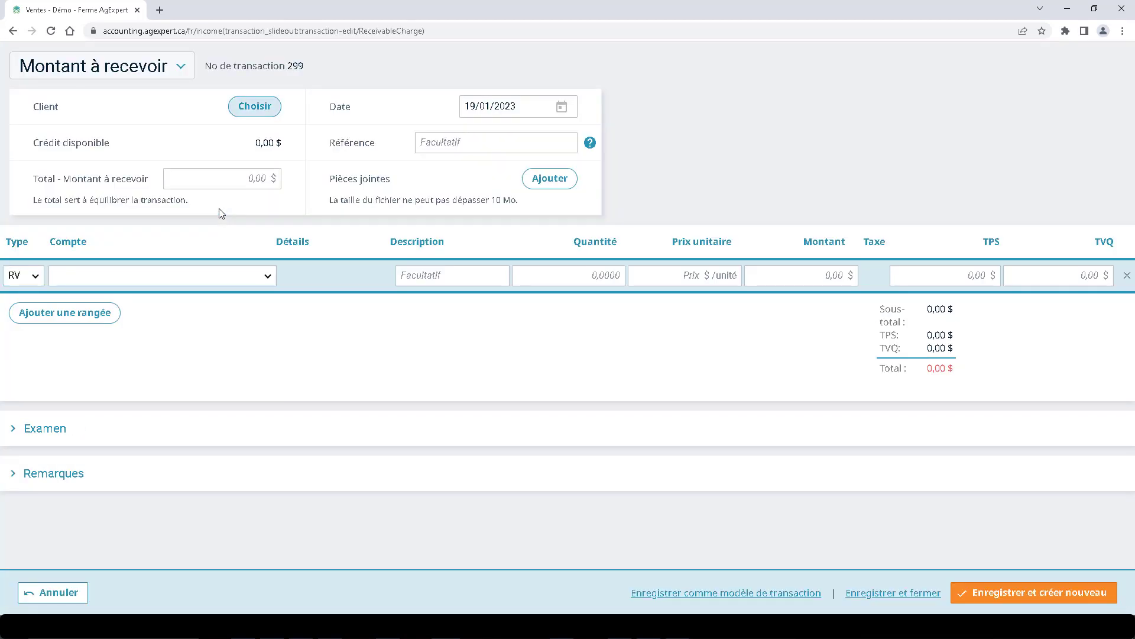
click(259, 113)
click(272, 181)
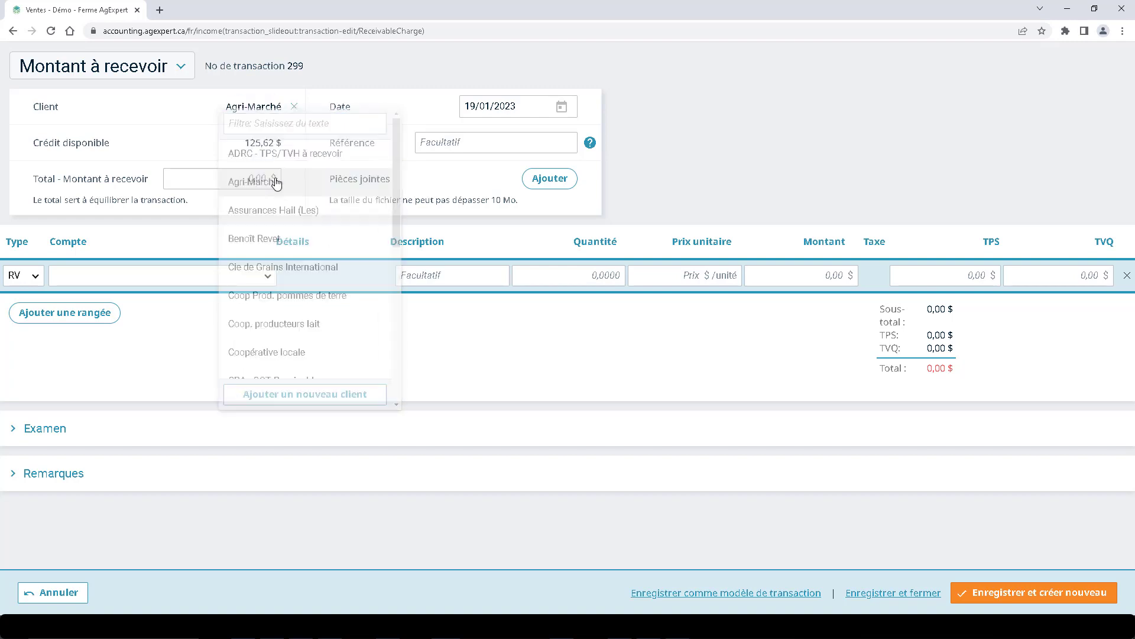
click(522, 108)
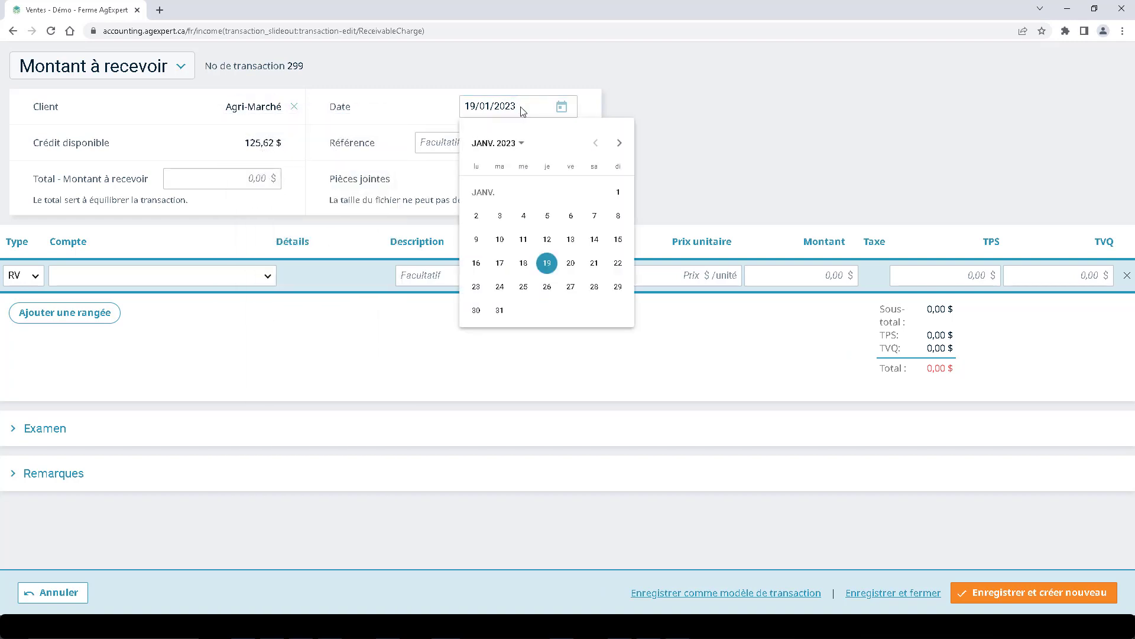
click(521, 108)
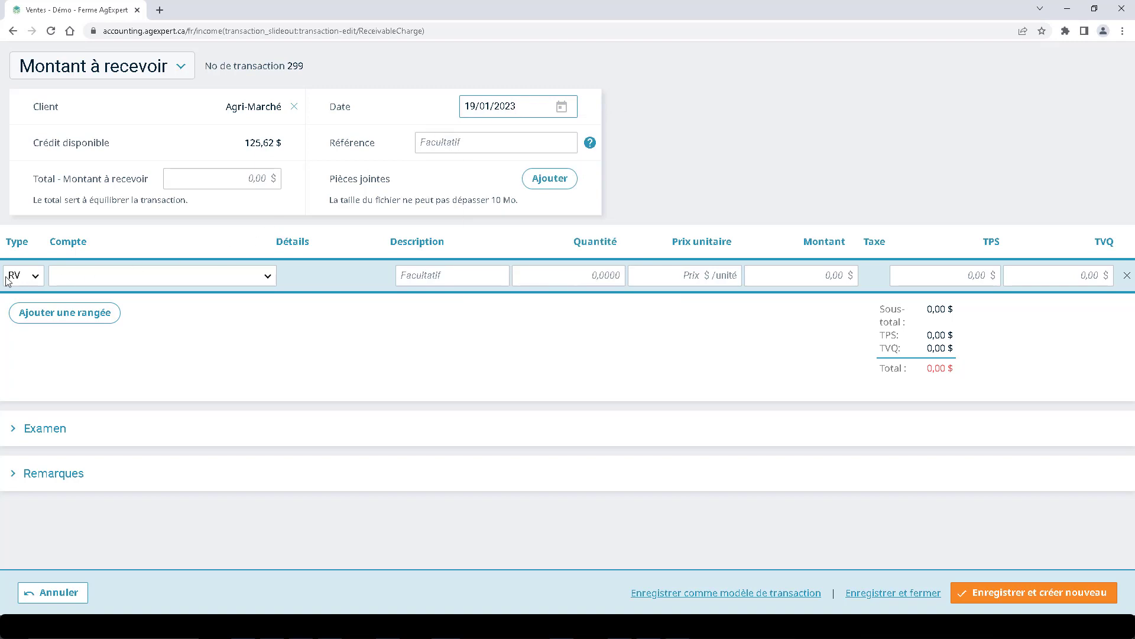
- Enter a line for account 4010-00 Blé de force roux du printemps with an amount of 15 000 $, and save and close the transaction
click(178, 276)
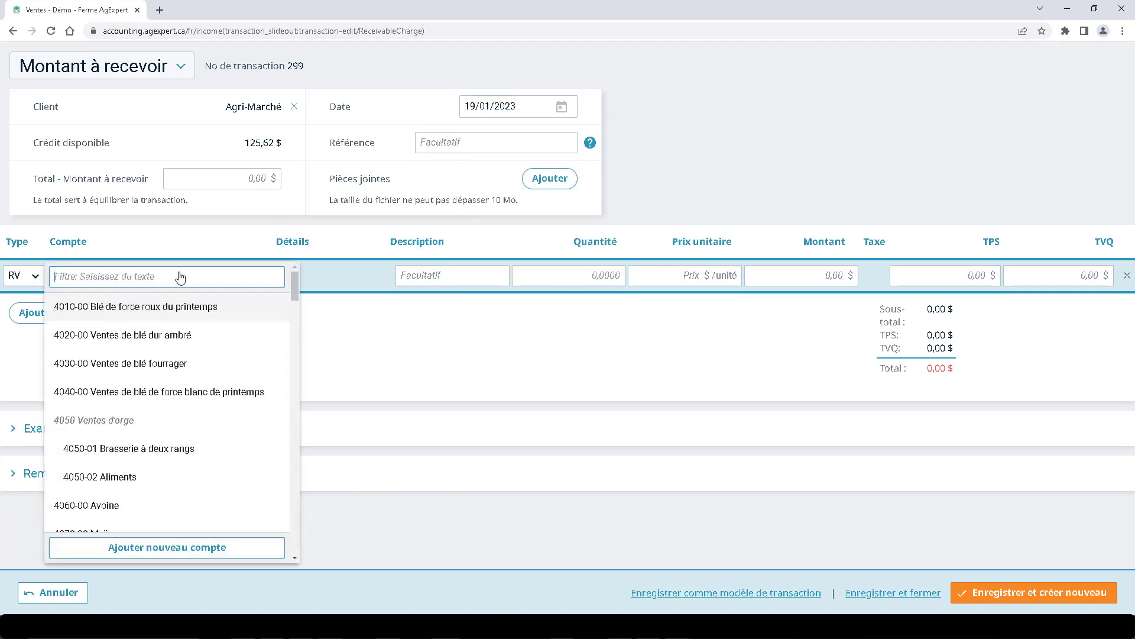
click(226, 307)
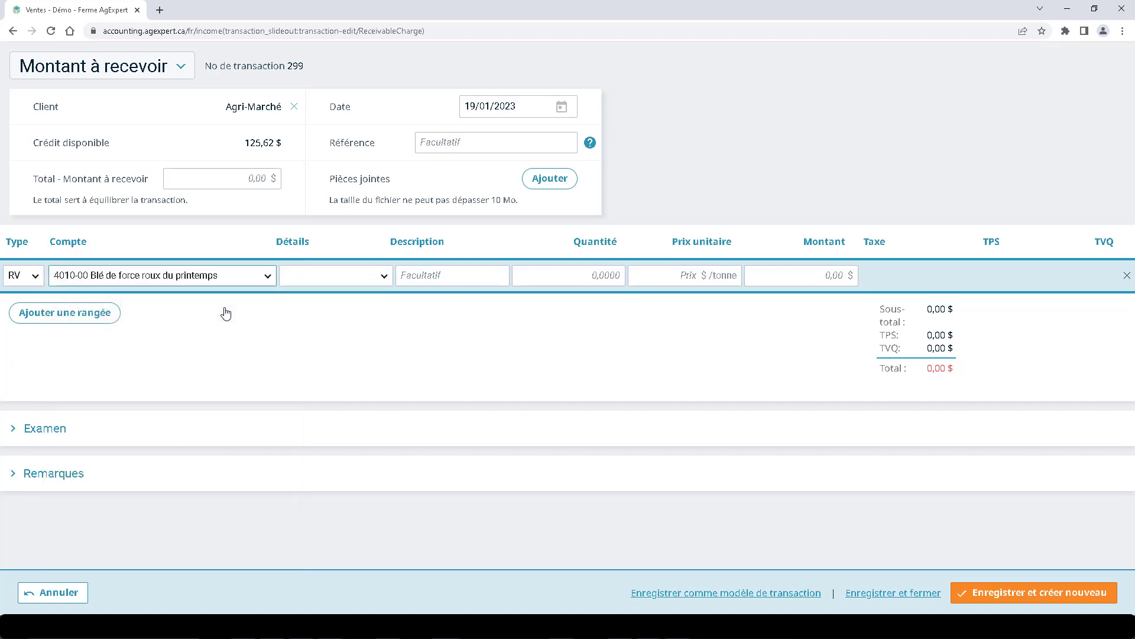
click(108, 318)
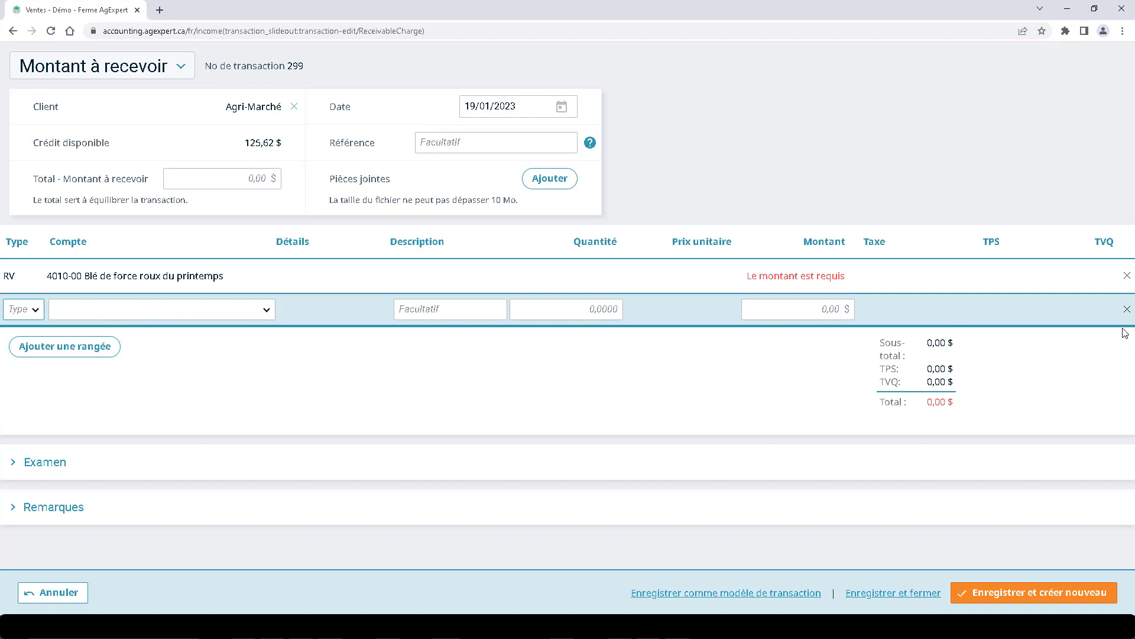
click(1127, 309)
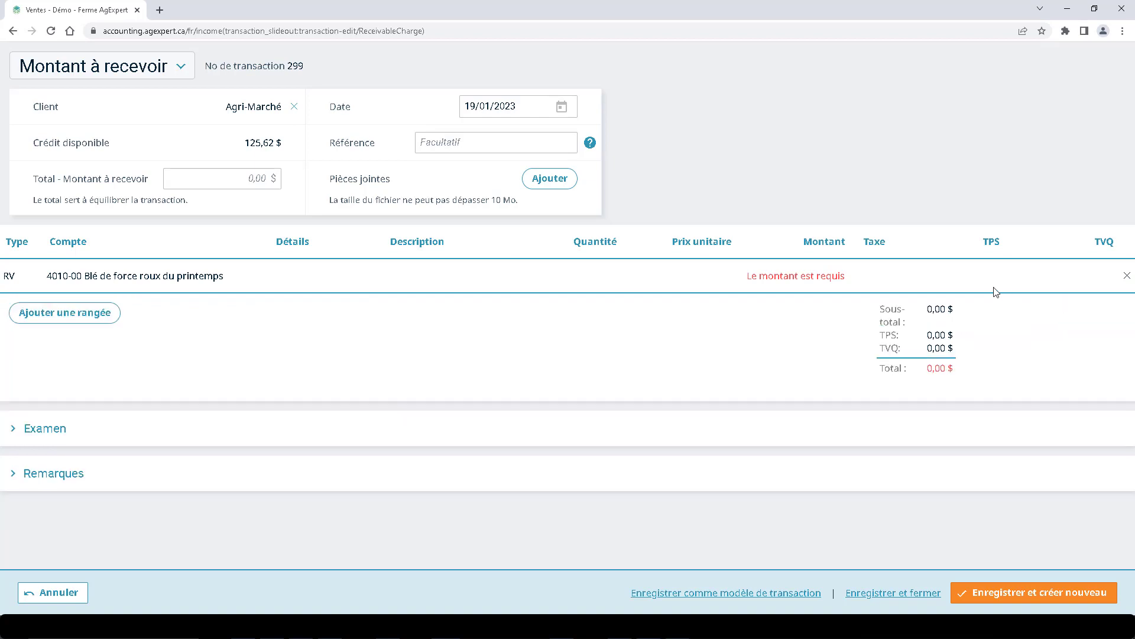
click(841, 277)
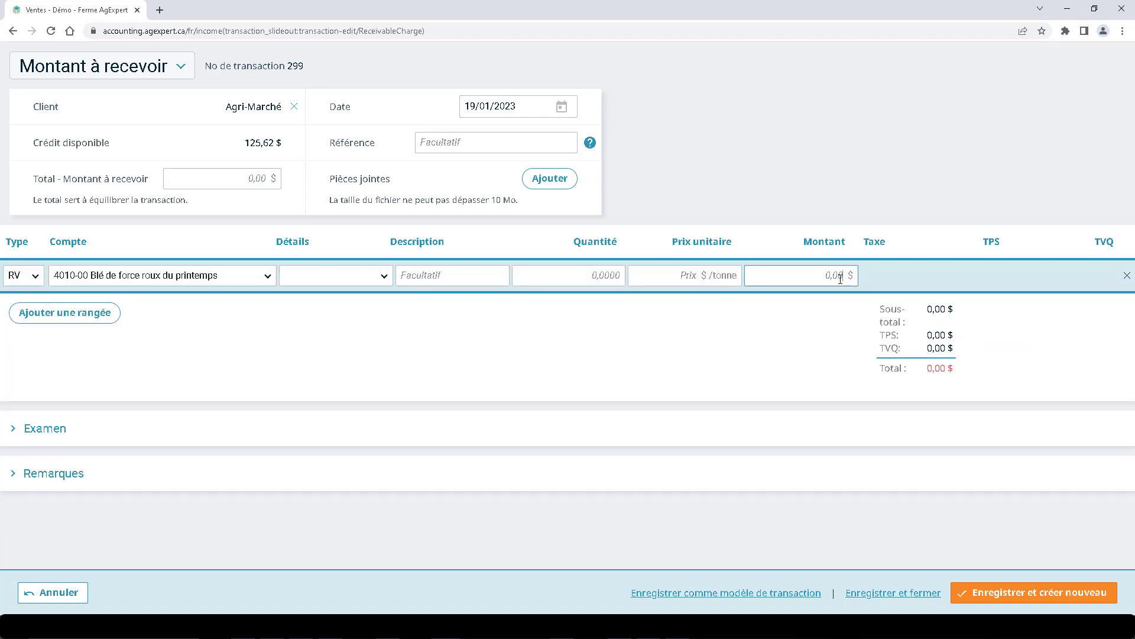
text(15 000)
click(824, 306)
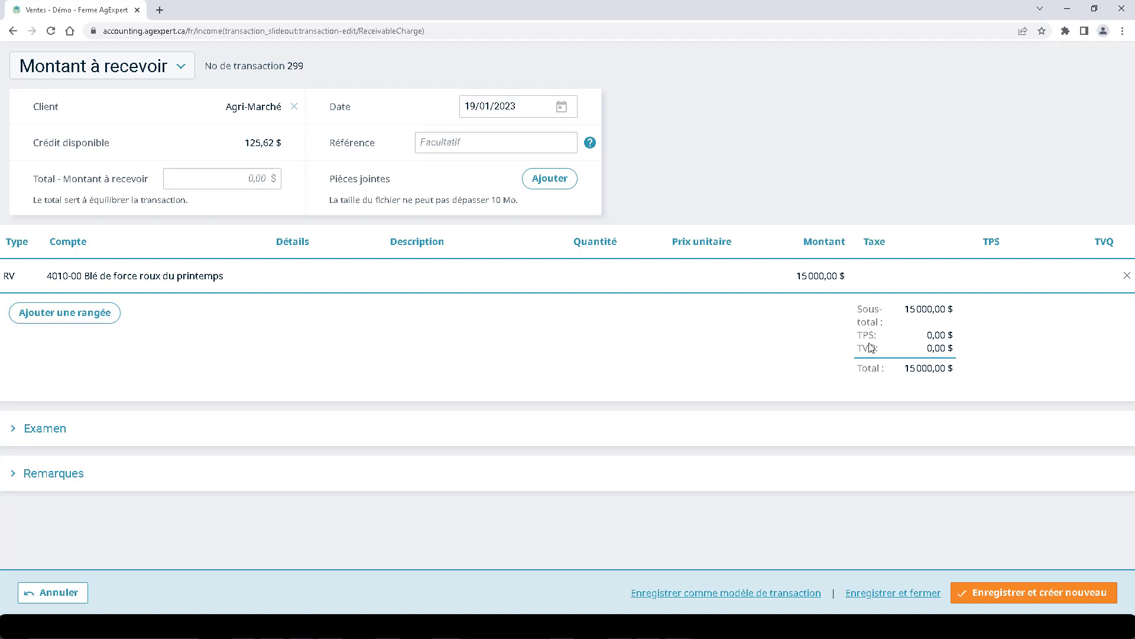
click(924, 593)
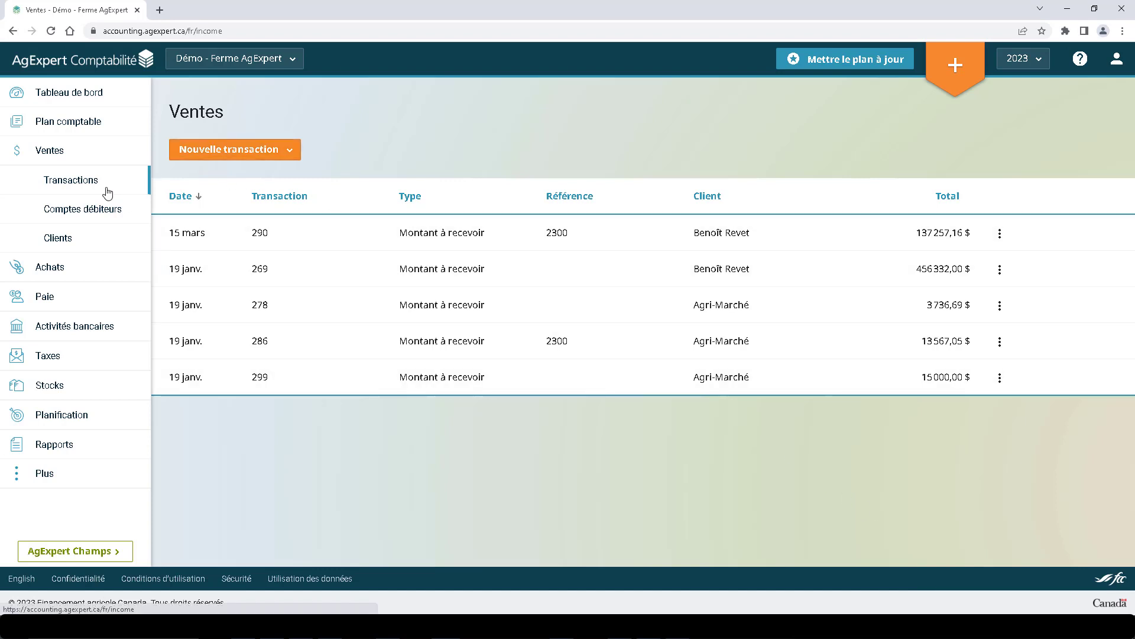
- View the printable invoice for the new Agri-Marché receivable in the sales transactions and close it
click(993, 379)
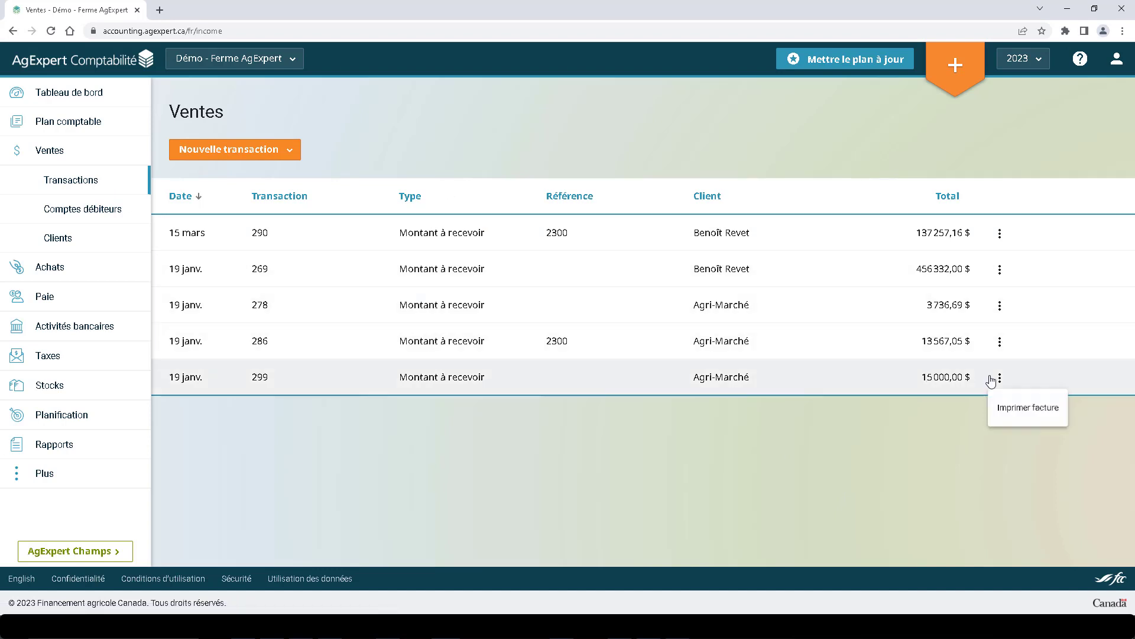
click(991, 376)
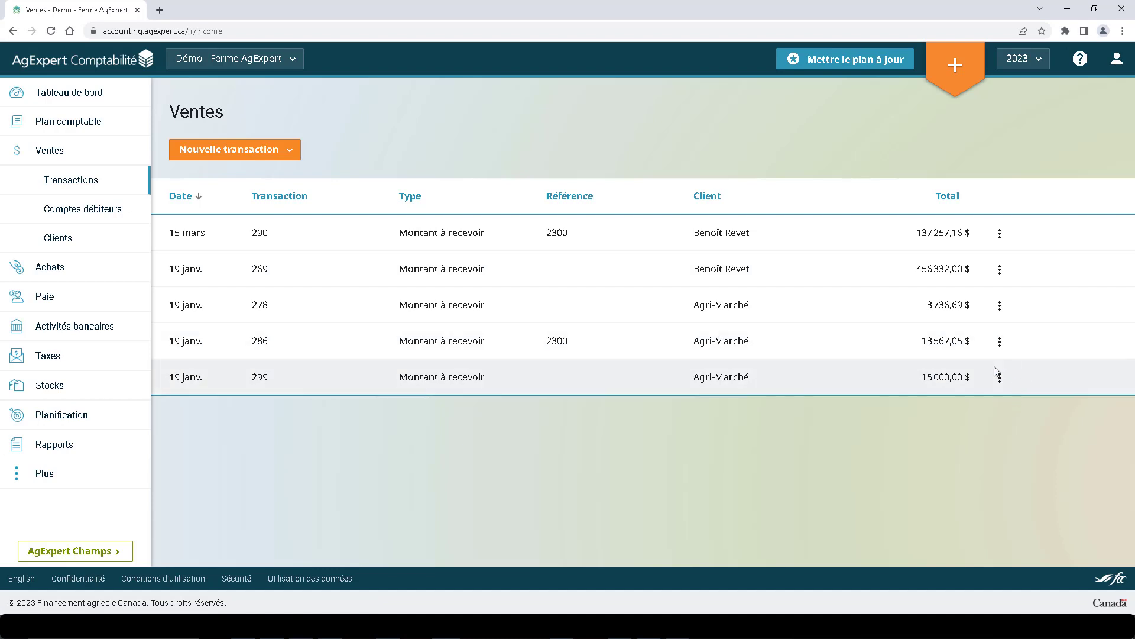
click(1006, 387)
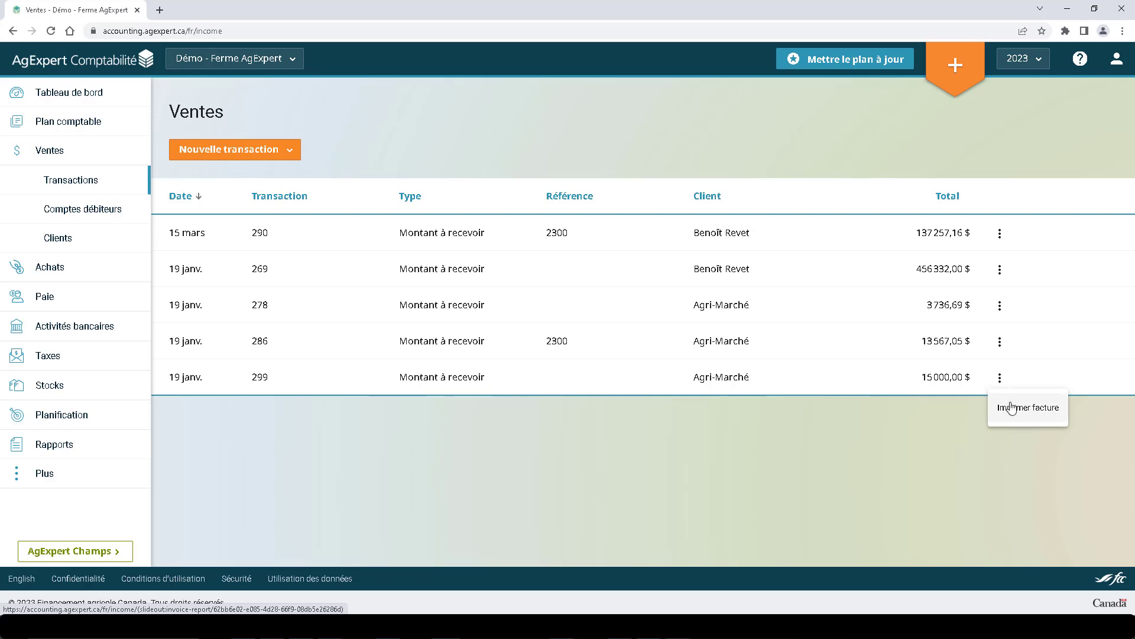
click(1012, 408)
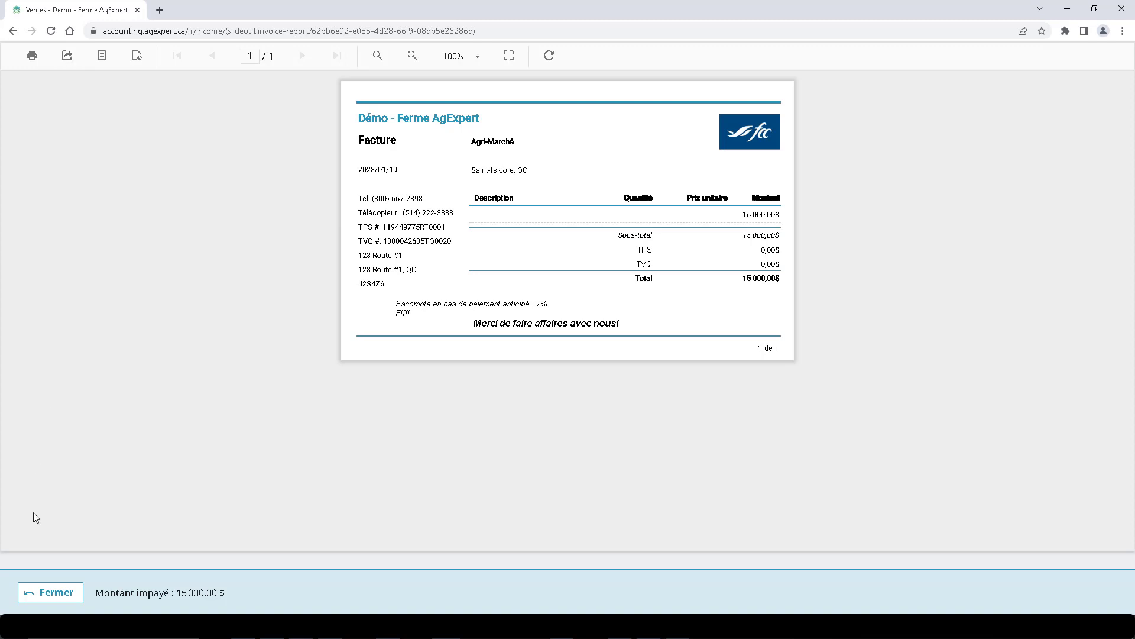
click(50, 592)
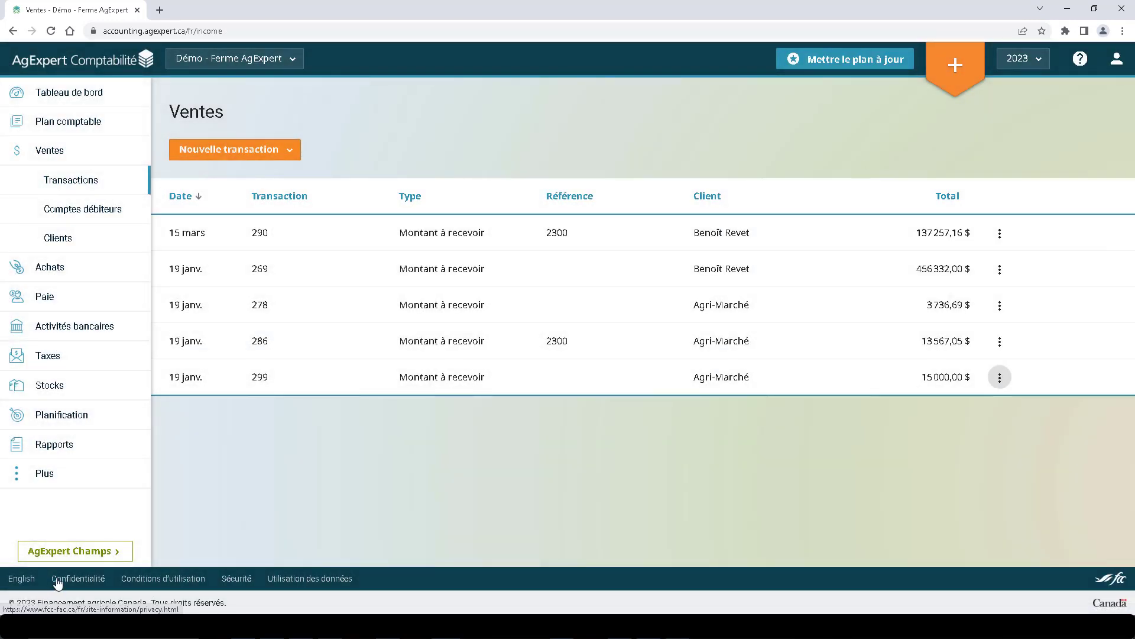
- View the printable account statement for the client Agri-Marché, close it and return to the dashboard
click(76, 240)
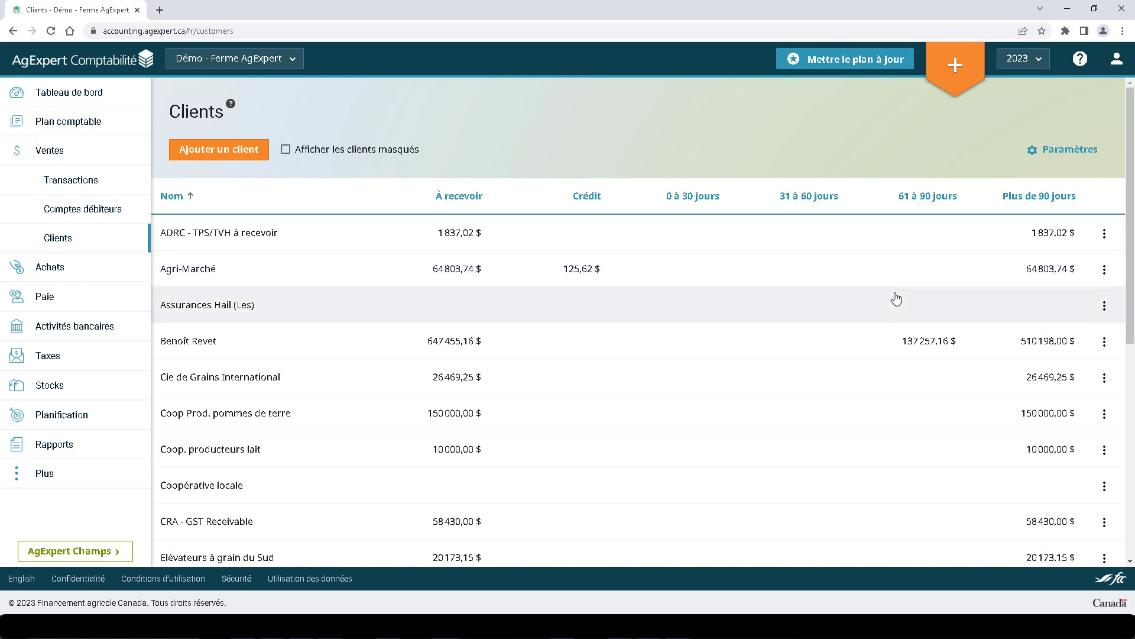
click(1105, 269)
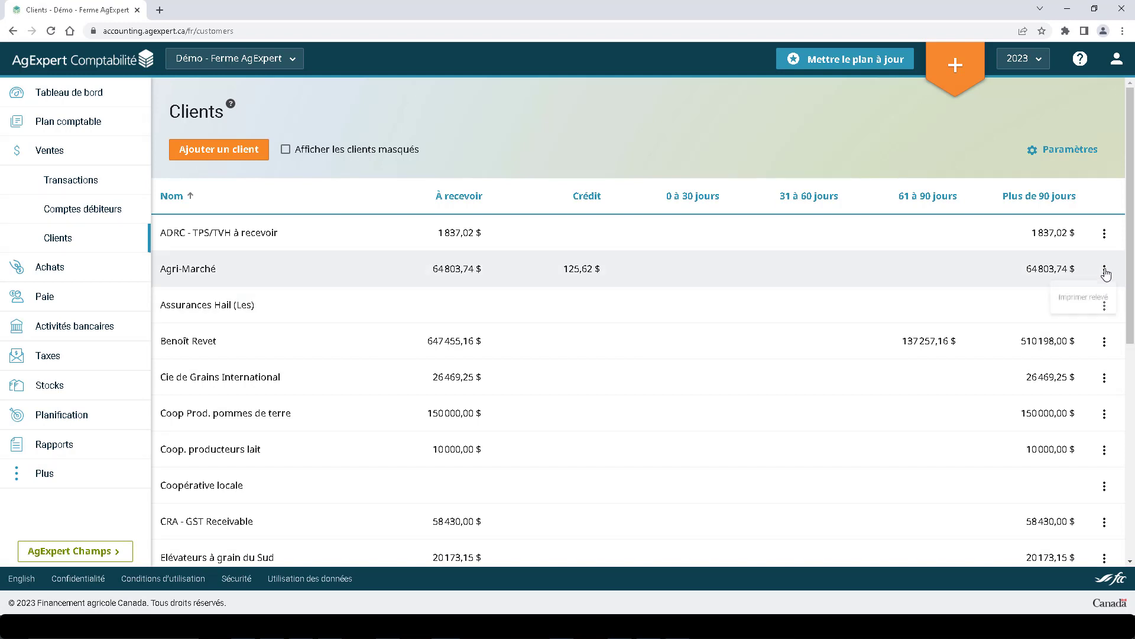
click(1092, 311)
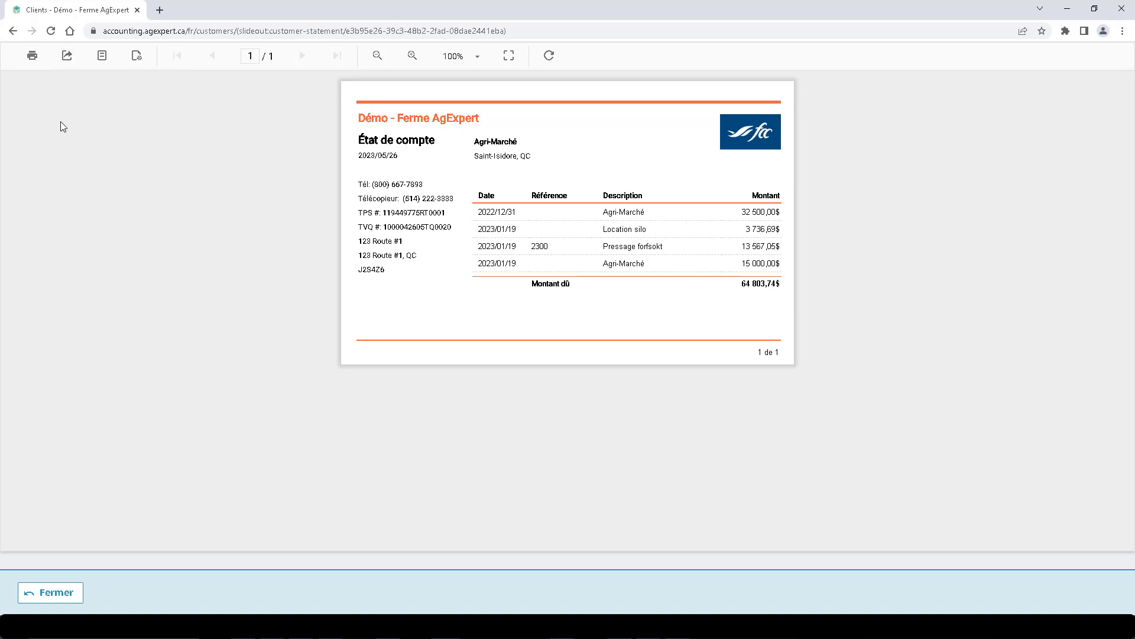
click(57, 592)
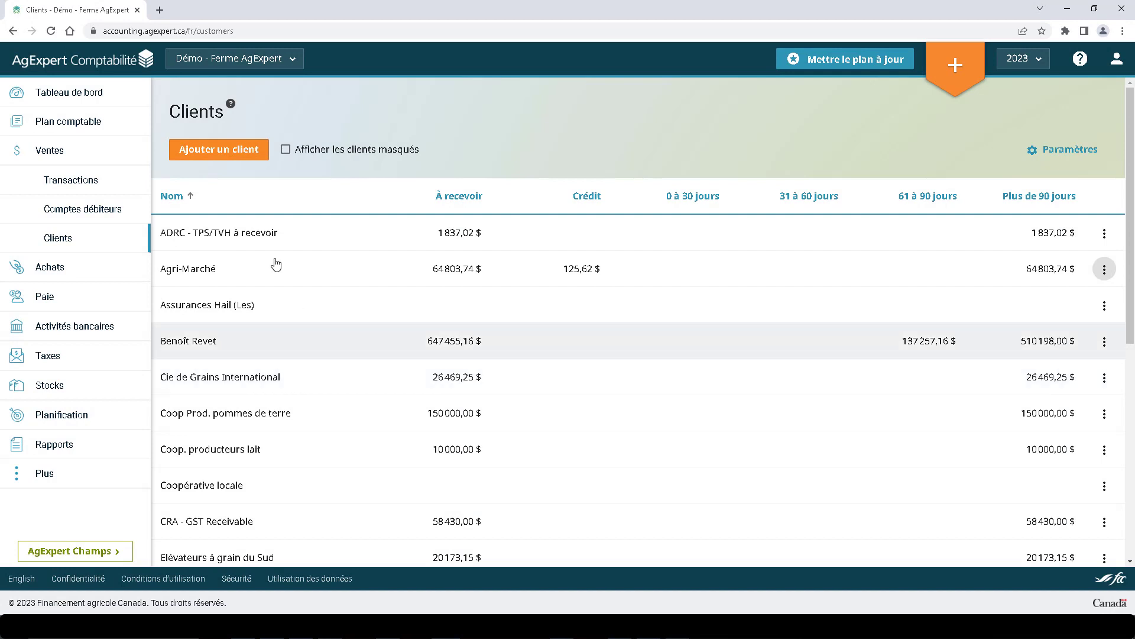
click(110, 52)
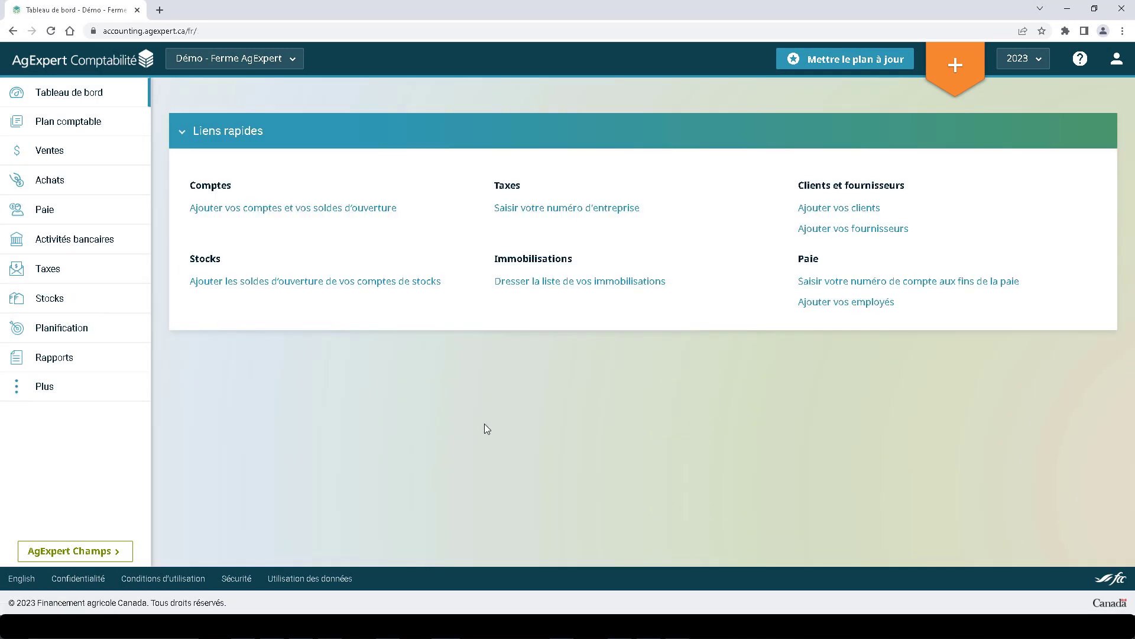